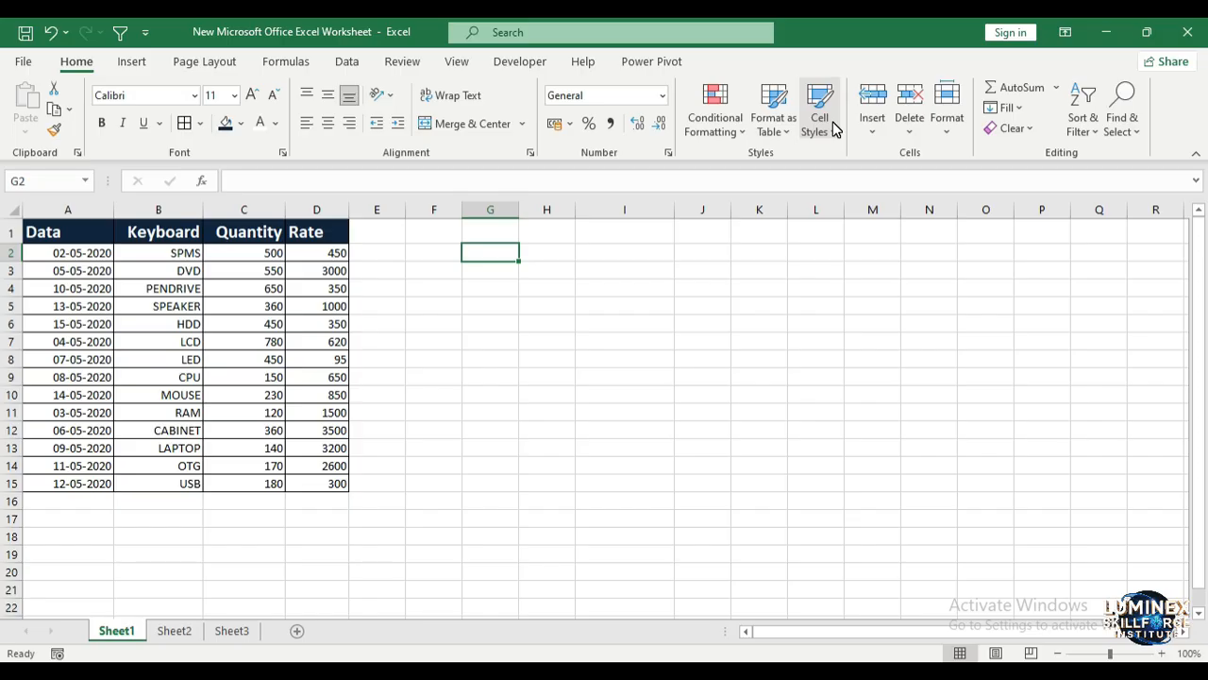
# Copy the Rate header's formatting onto cells E1 and F1.
pyautogui.click(386, 225)
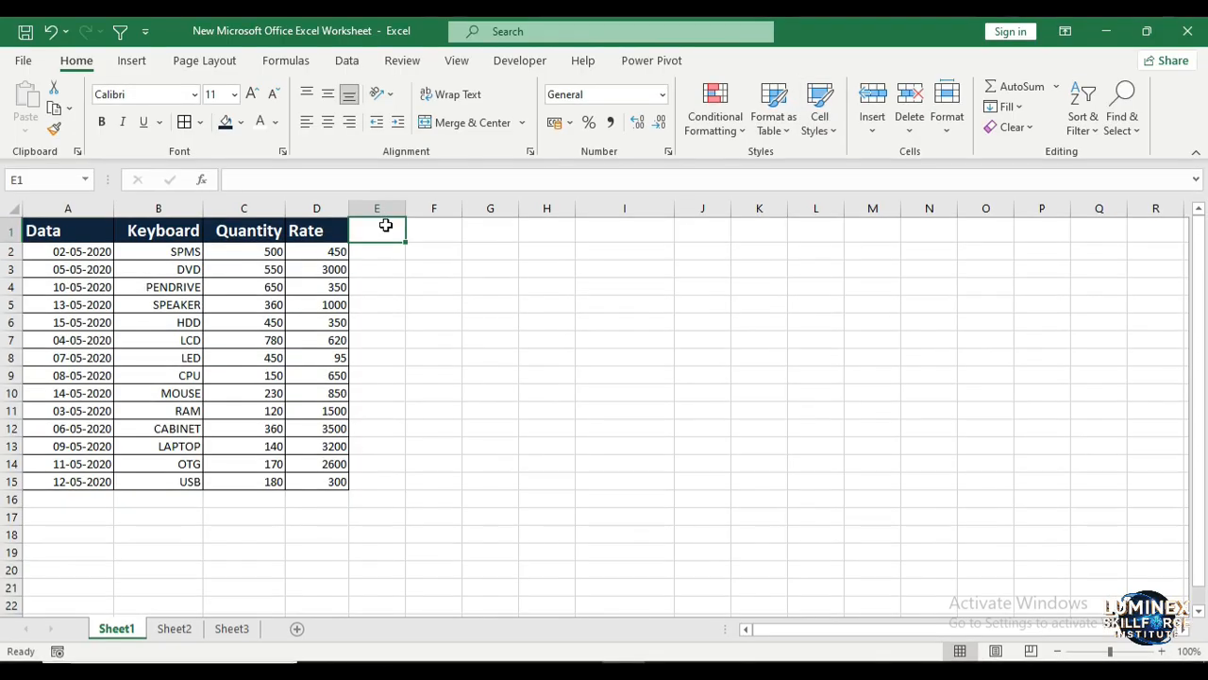
pyautogui.click(337, 231)
pyautogui.click(55, 128)
pyautogui.moveTo(380, 230); pyautogui.dragTo(425, 233)
# Enter the column heading TOTAL in cell E1.
pyautogui.doubleClick(394, 230)
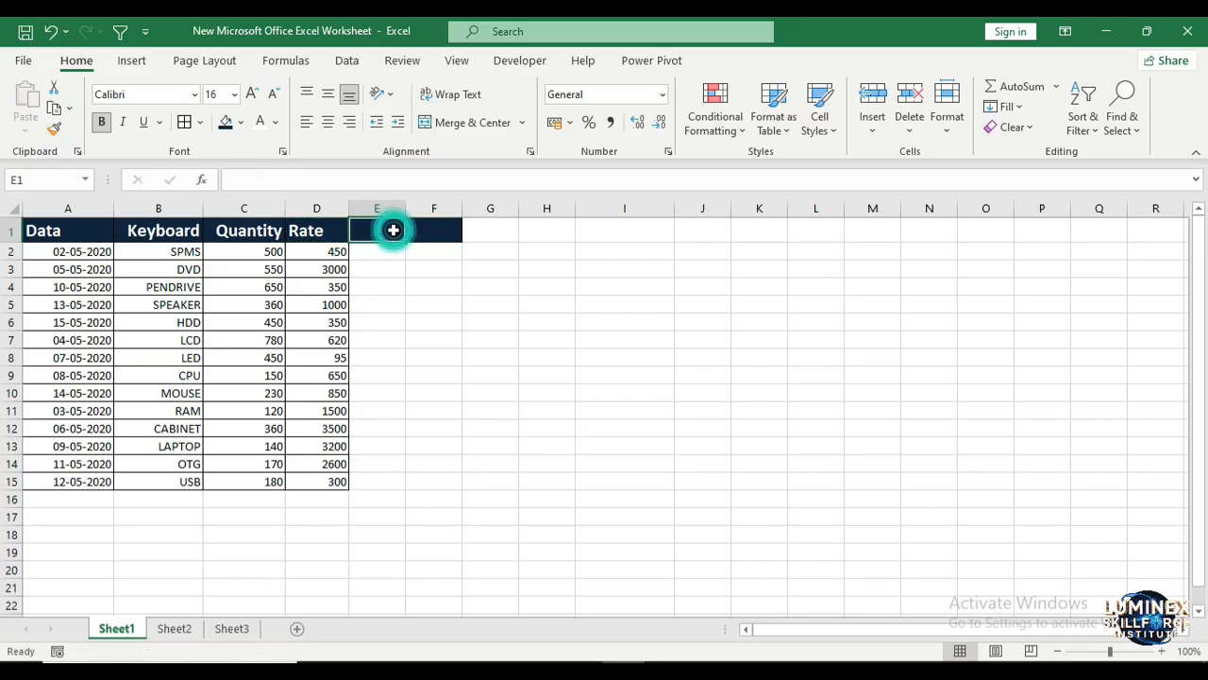
pyautogui.write('TOTL')
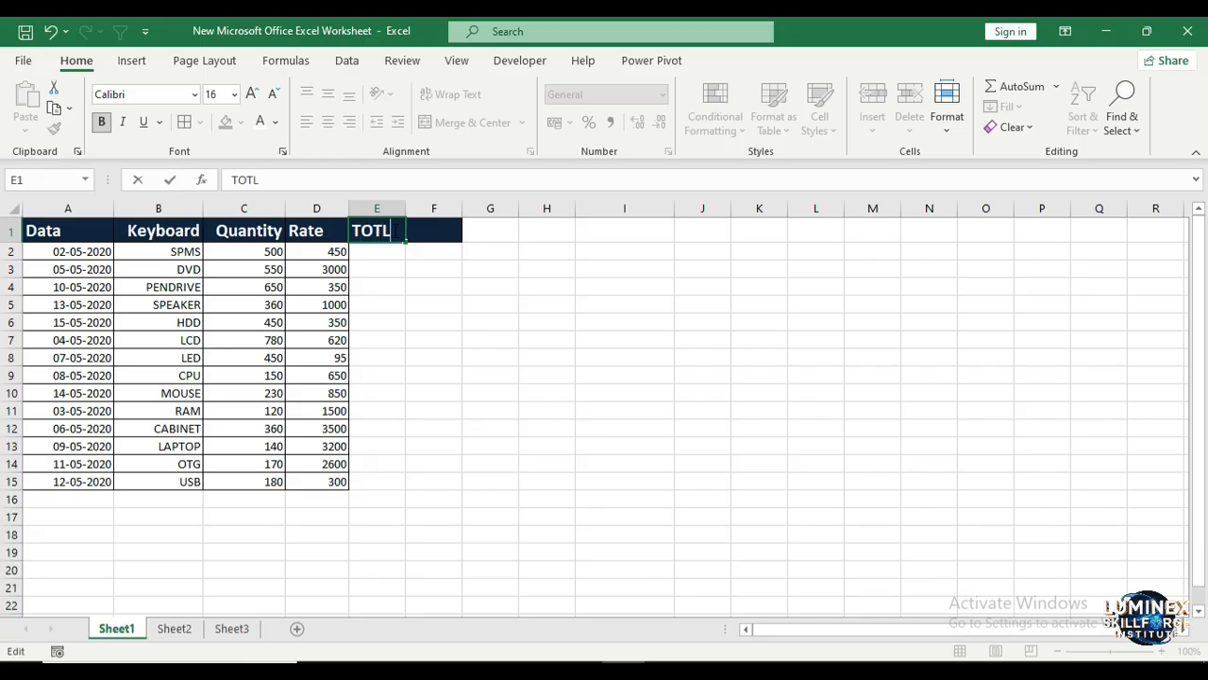
pyautogui.press('BackSpace')
pyautogui.write('AL')
pyautogui.press('Return')
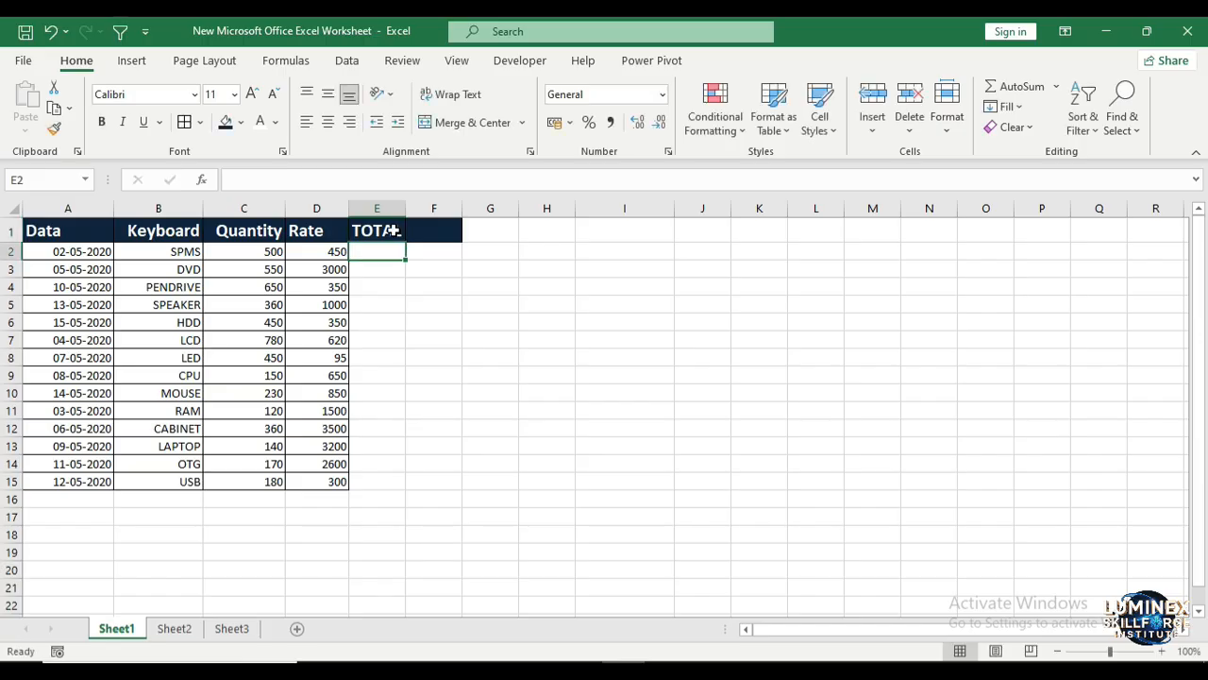
# Multiply quantity by rate for the SPMS row in cell E2 with the formula =C2*D2.
pyautogui.write('=')
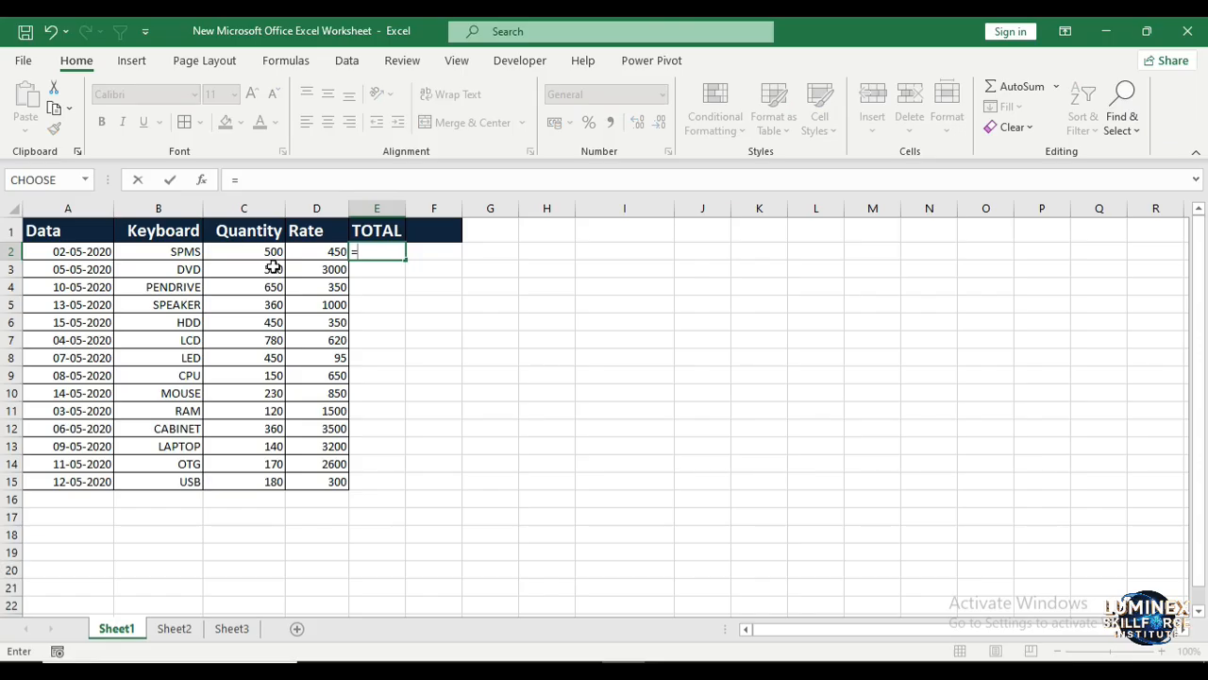
pyautogui.click(232, 255)
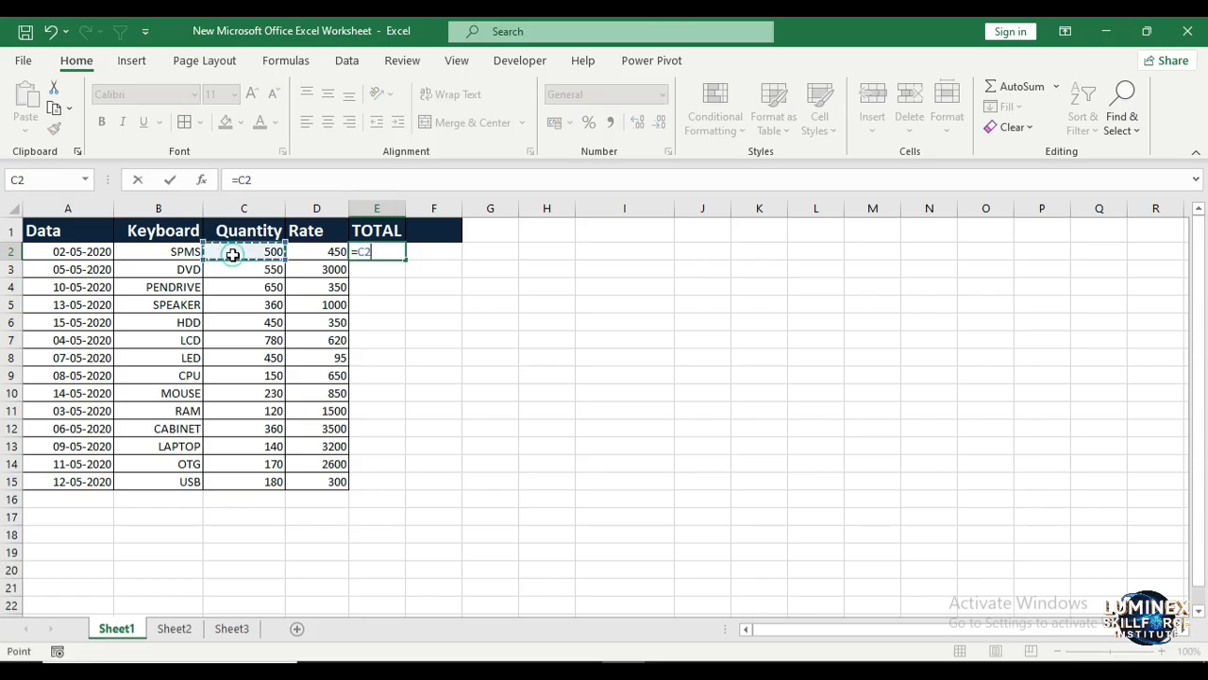
pyautogui.write('*')
pyautogui.click(333, 253)
pyautogui.press('Return')
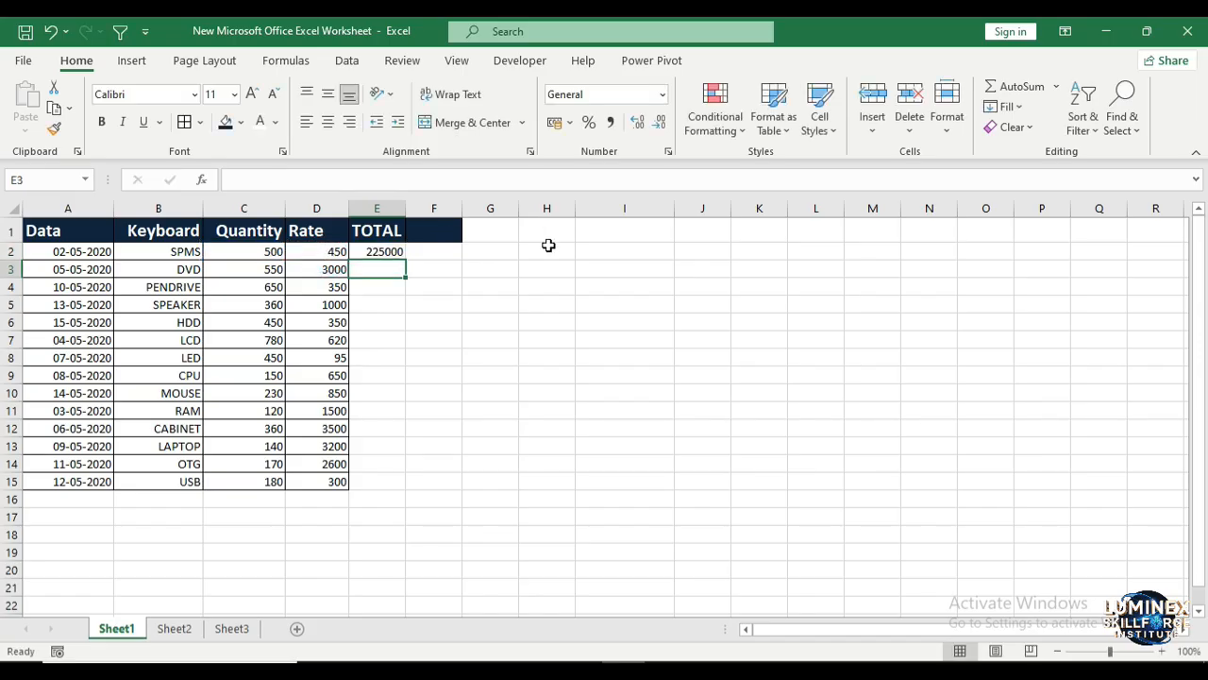
# Calculate the same row's quantity times rate in cell F2 with the formula =PRODUCT(C2,D2).
pyautogui.click(428, 250)
pyautogui.doubleClick(430, 252)
pyautogui.write('=PRO')
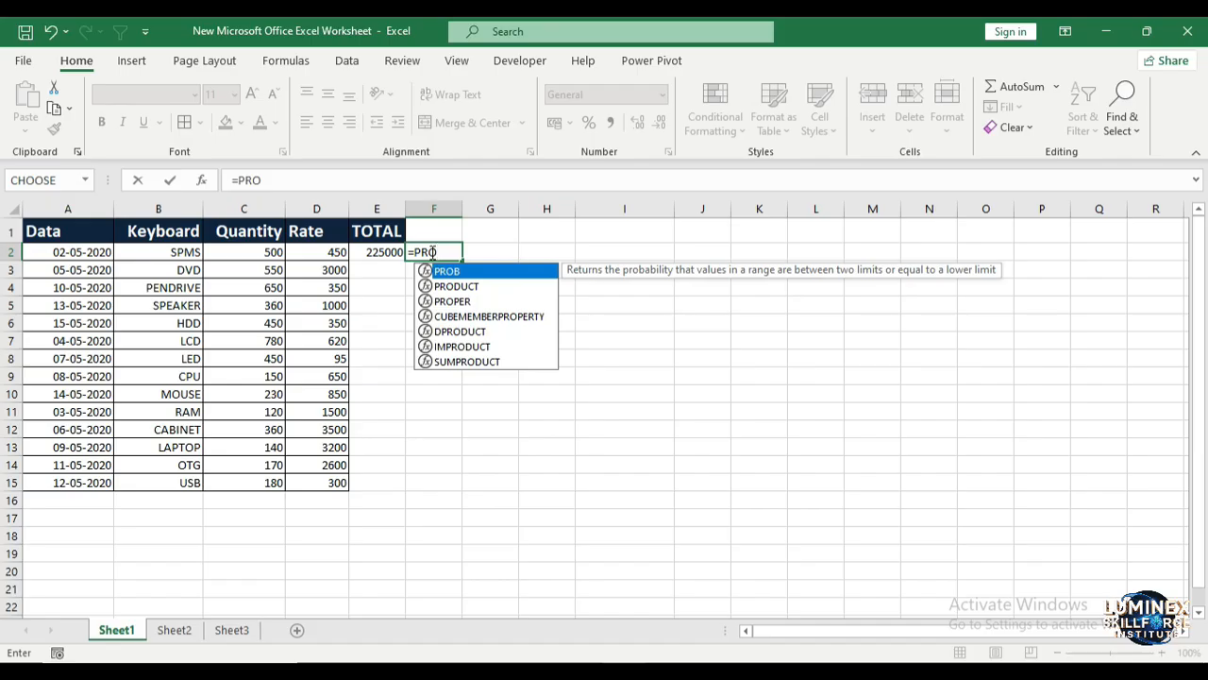
pyautogui.press('Down')
pyautogui.press('Tab')
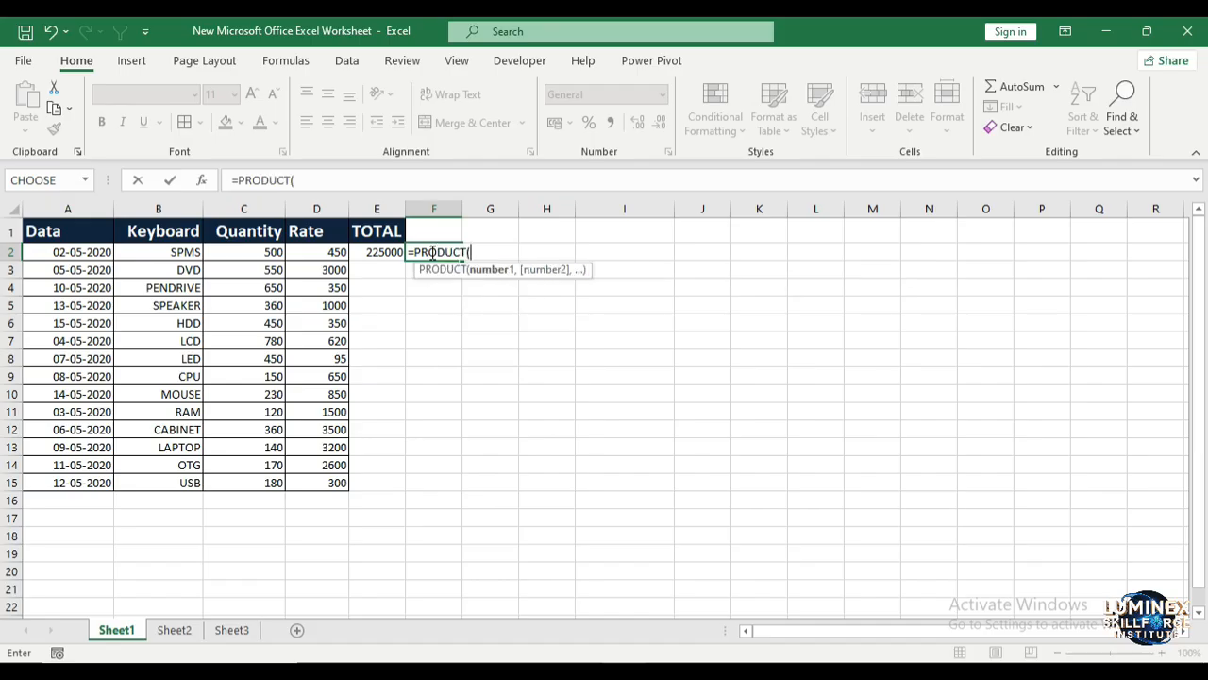
pyautogui.click(250, 253)
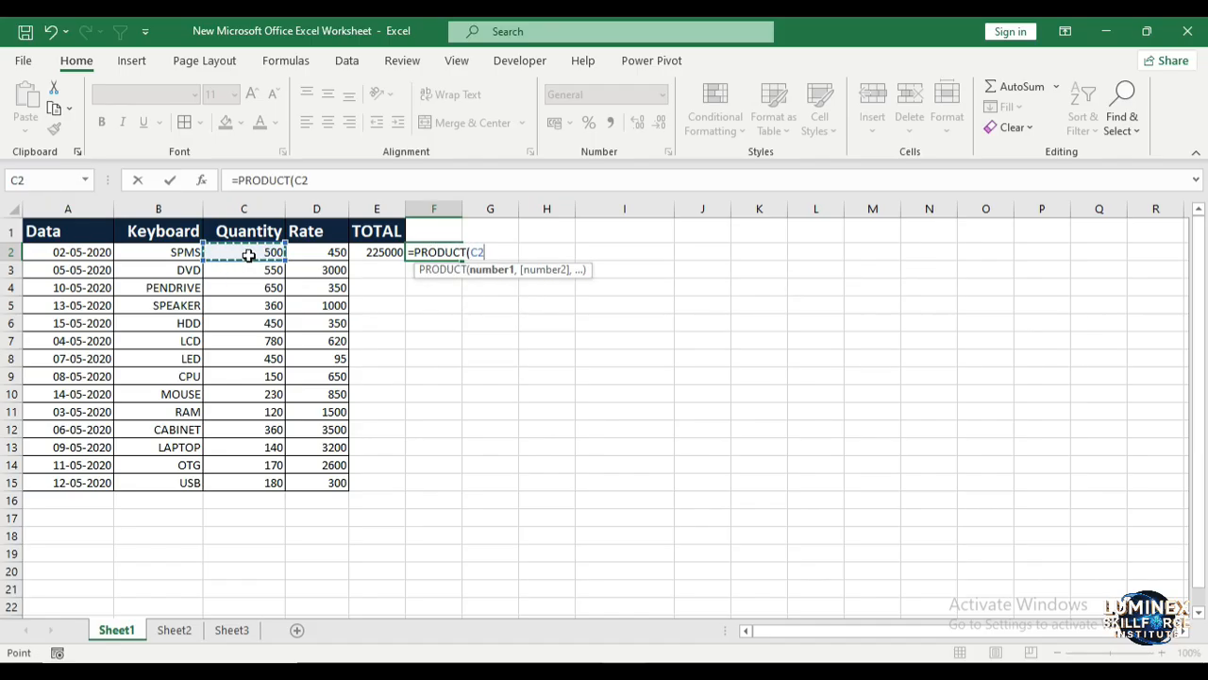
pyautogui.write(',')
pyautogui.click(325, 257)
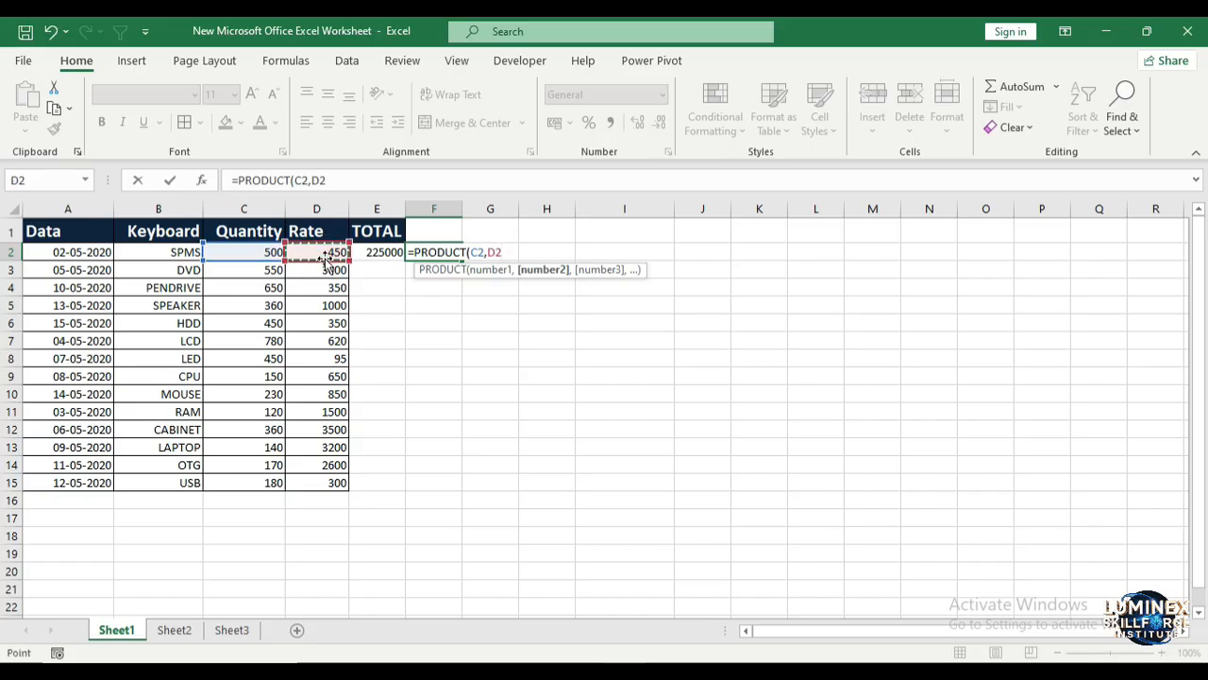
pyautogui.write(')')
pyautogui.press('Return')
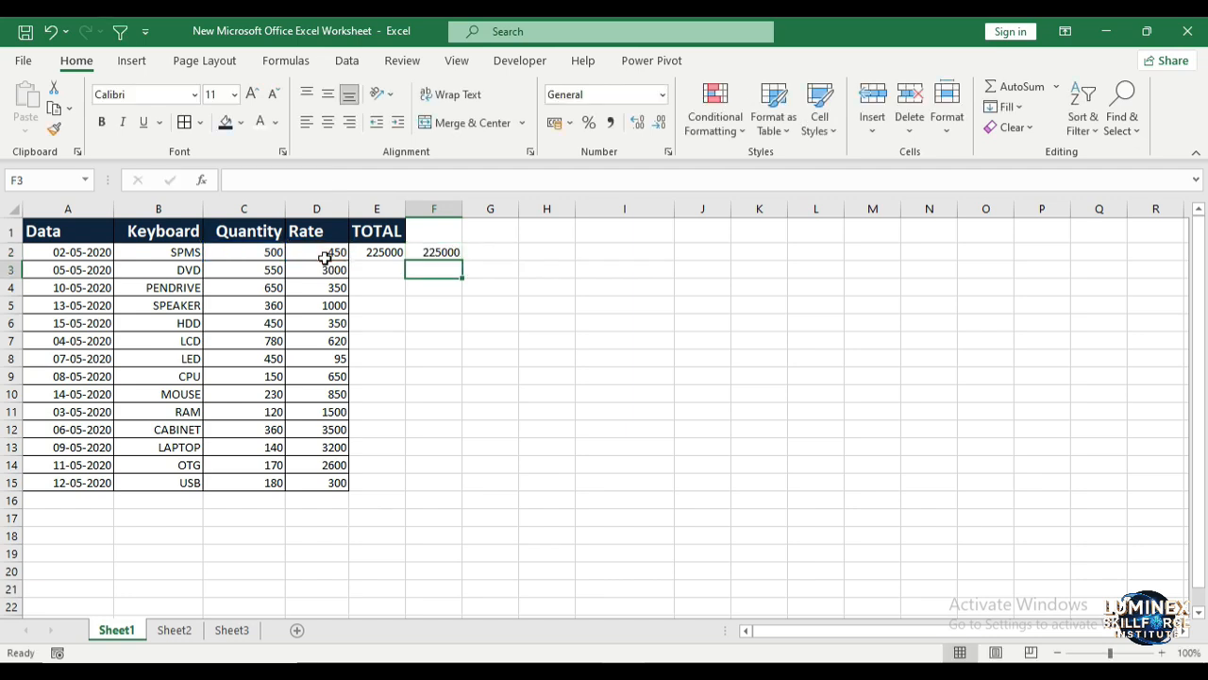
# Fill the formulas in E2 and F2 down to row 15 and sum E2:E15 in cell E16.
pyautogui.moveTo(376, 253); pyautogui.dragTo(464, 487)
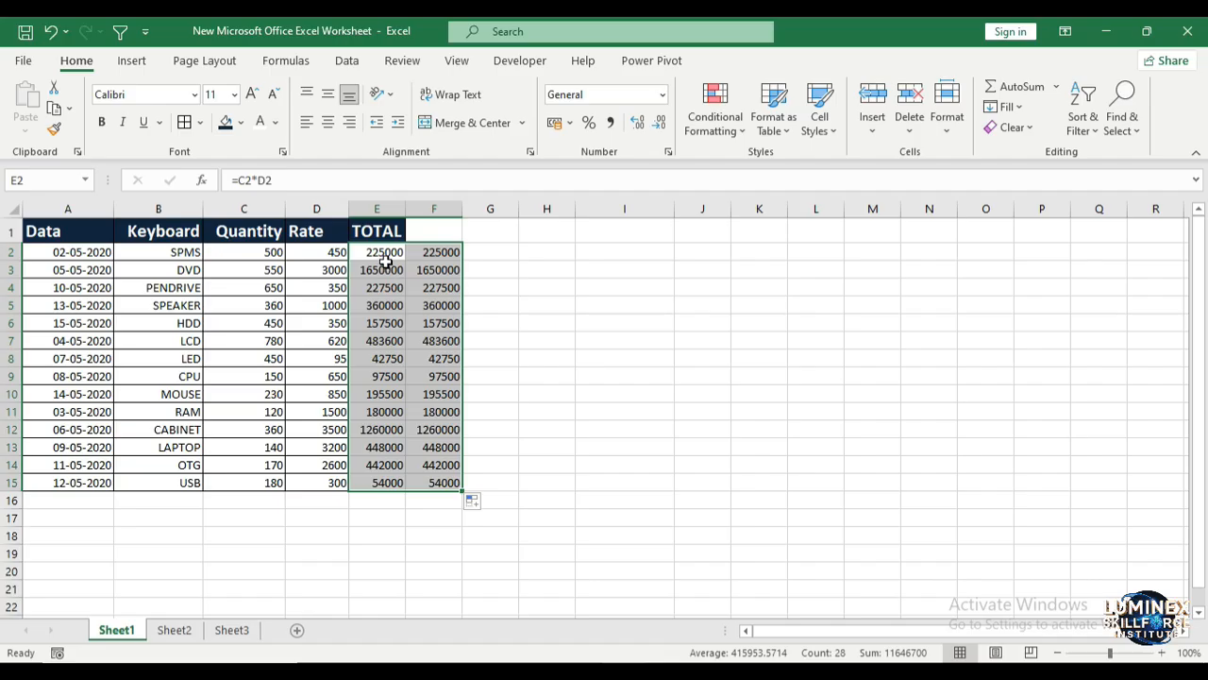
pyautogui.moveTo(388, 252); pyautogui.dragTo(378, 479)
pyautogui.hotkey('alt', '=')
# Calculate the grand total directly from quantities and rates in cell I5 with =SUMPRODUCT(C2:C15,D2:D15).
pyautogui.click(628, 303)
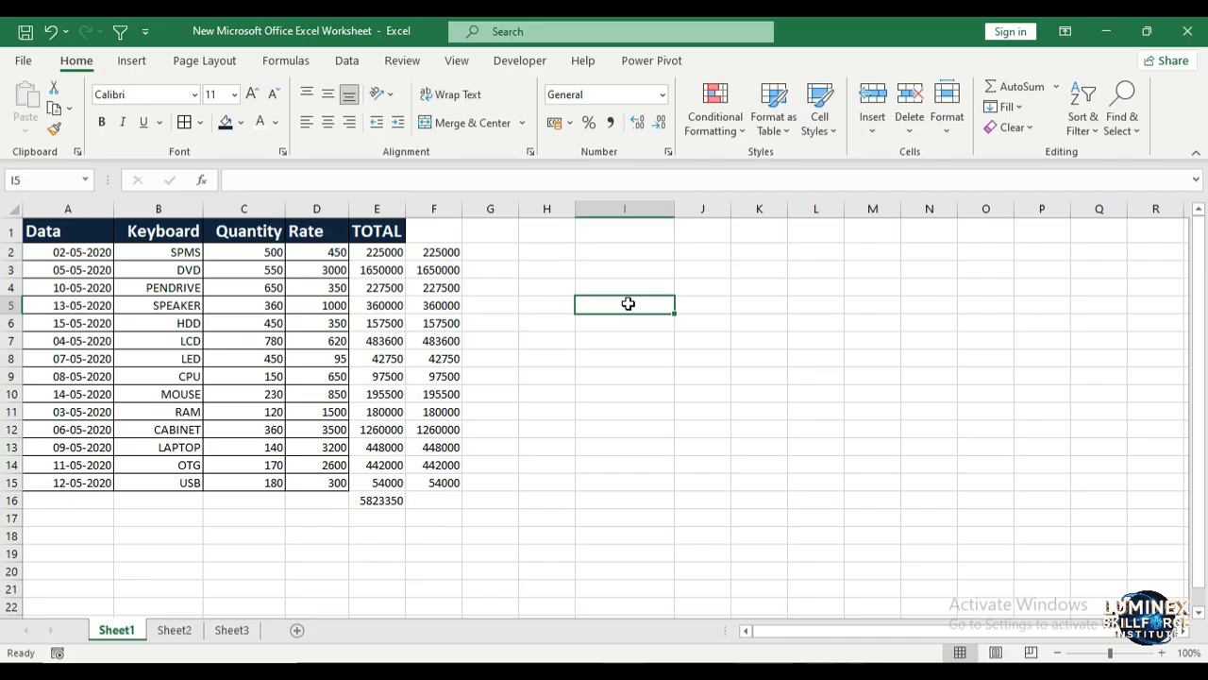
pyautogui.doubleClick(628, 303)
pyautogui.click(629, 304)
pyautogui.write('=')
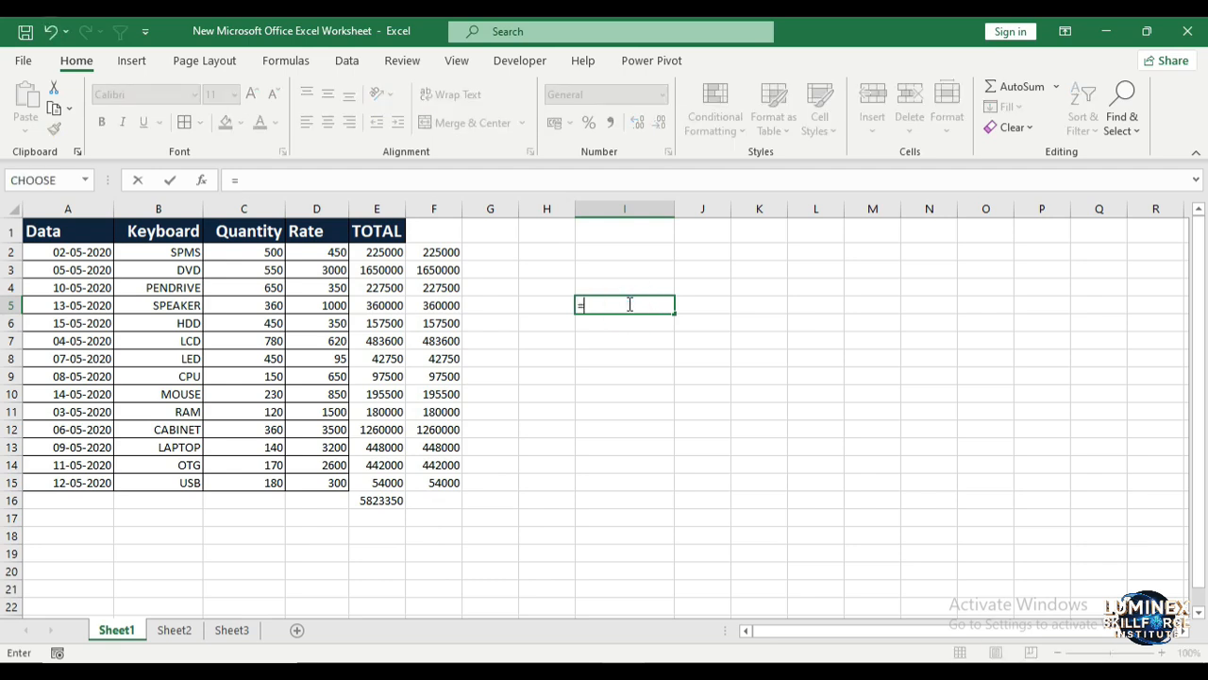
pyautogui.write('SUM')
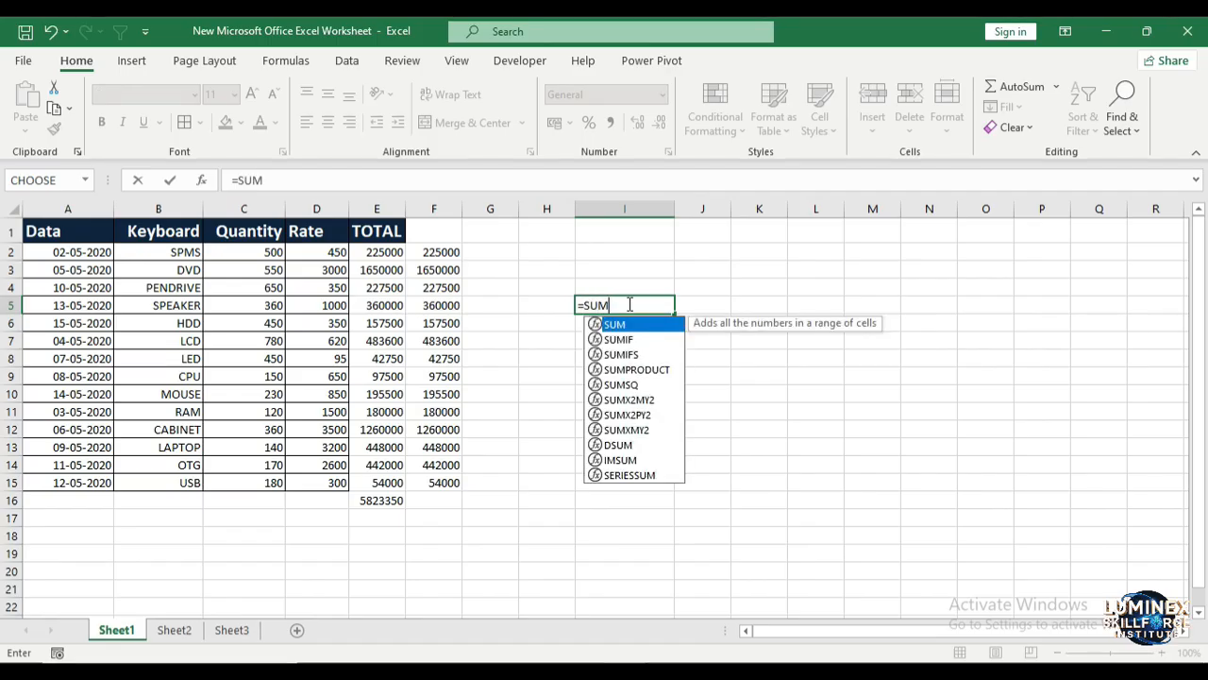
pyautogui.write('PRO')
pyautogui.press('Tab')
pyautogui.write('(')
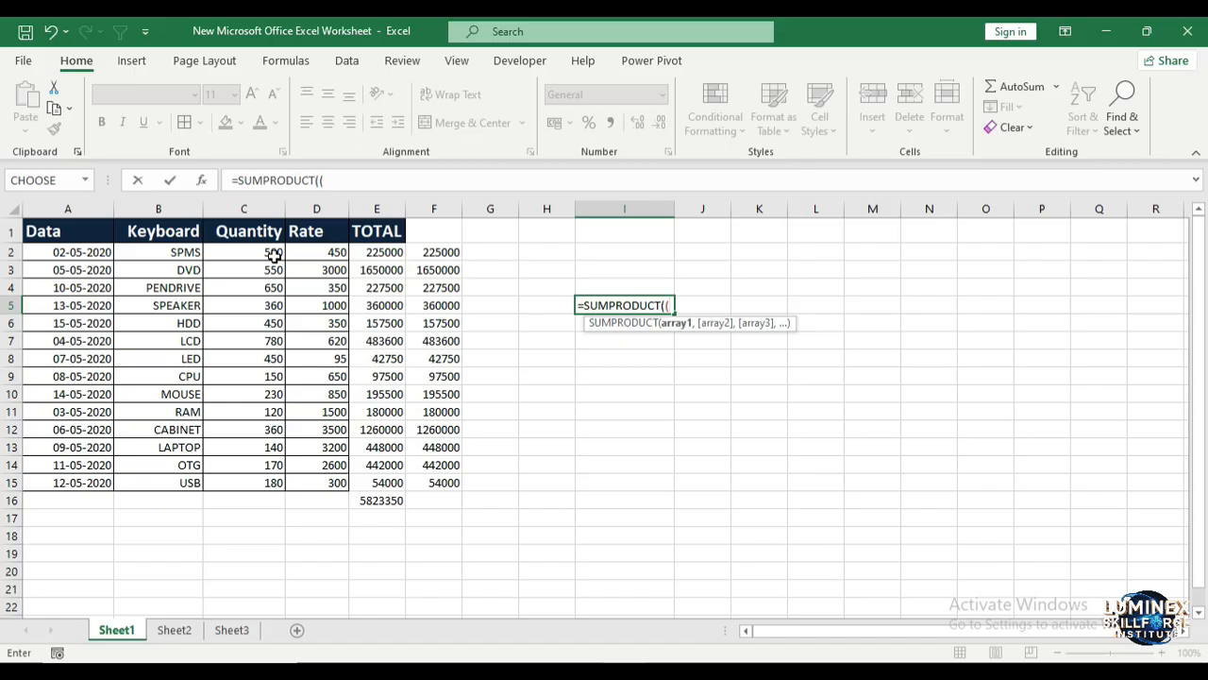
pyautogui.moveTo(273, 255); pyautogui.dragTo(273, 479)
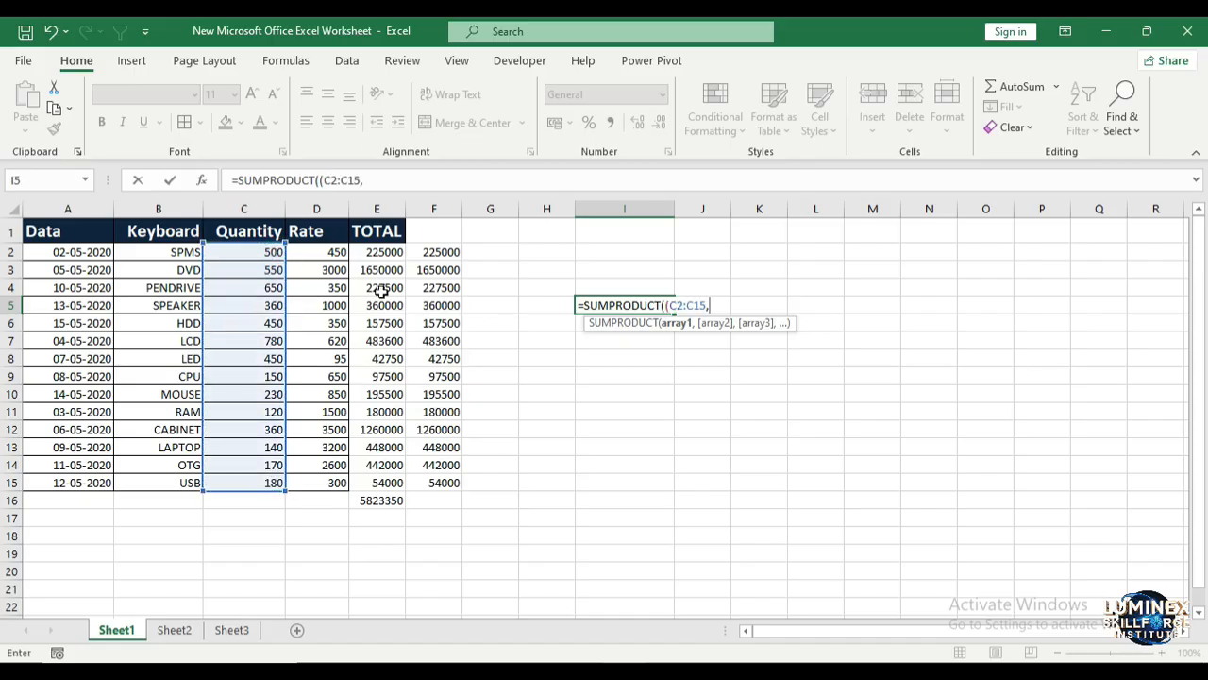
pyautogui.write(',')
pyautogui.moveTo(337, 253); pyautogui.dragTo(335, 488)
pyautogui.click(670, 305)
pyautogui.press('BackSpace')
pyautogui.click(745, 305)
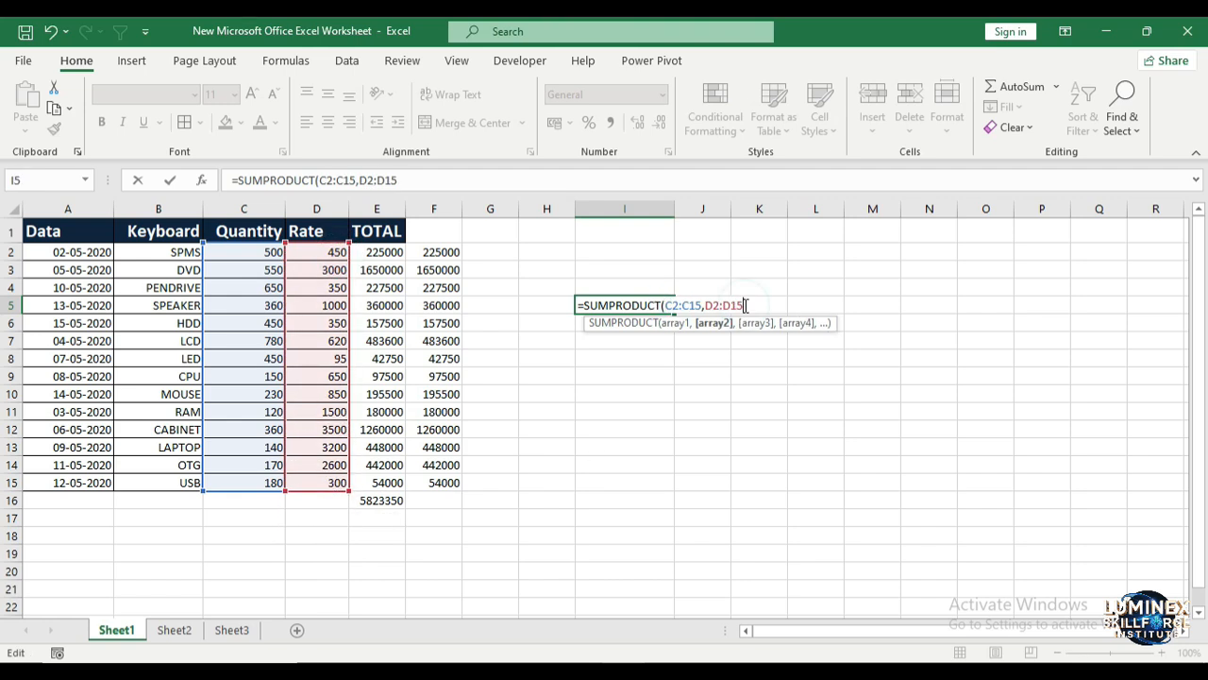
pyautogui.write(')')
pyautogui.press('Return')
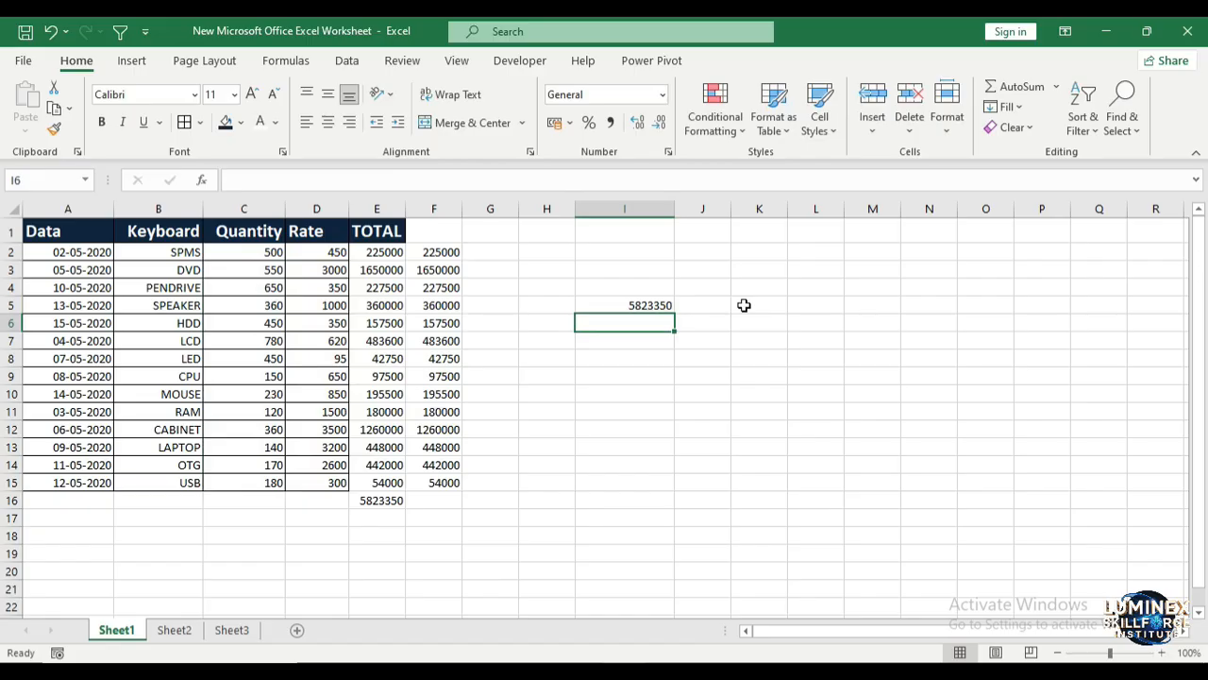
# Compare the column sum in E16 and the row totals in E2:F15 with the SUMPRODUCT formula in I5.
pyautogui.click(382, 501)
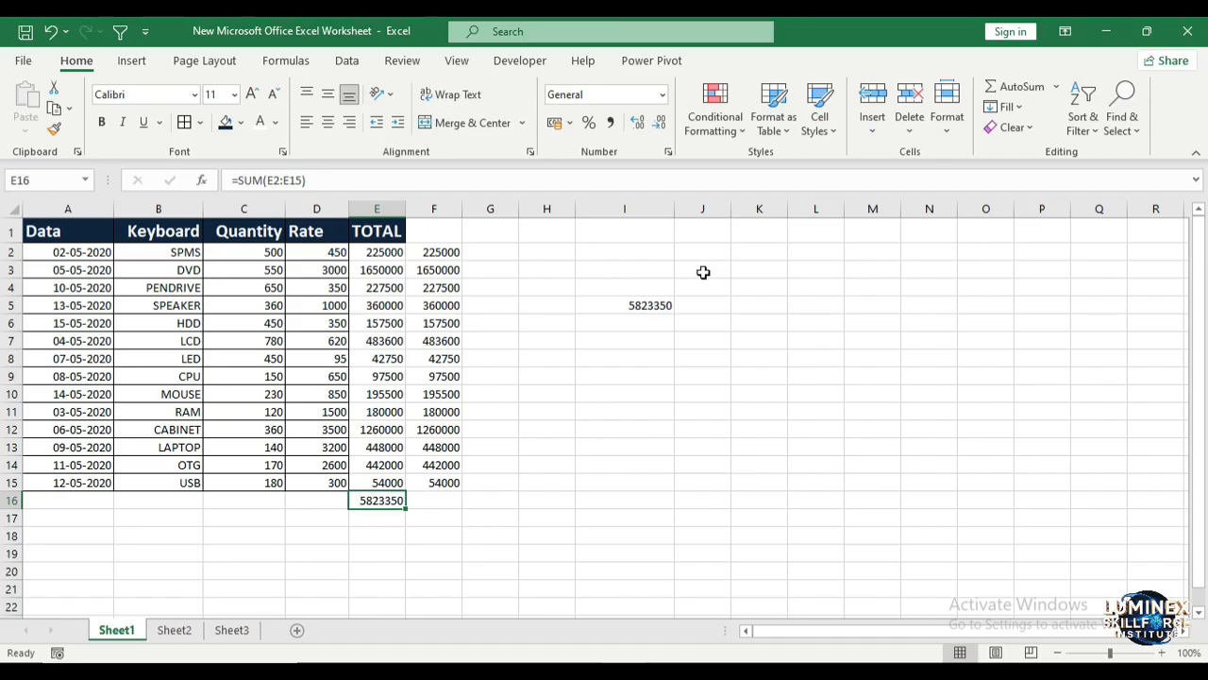
pyautogui.click(637, 314)
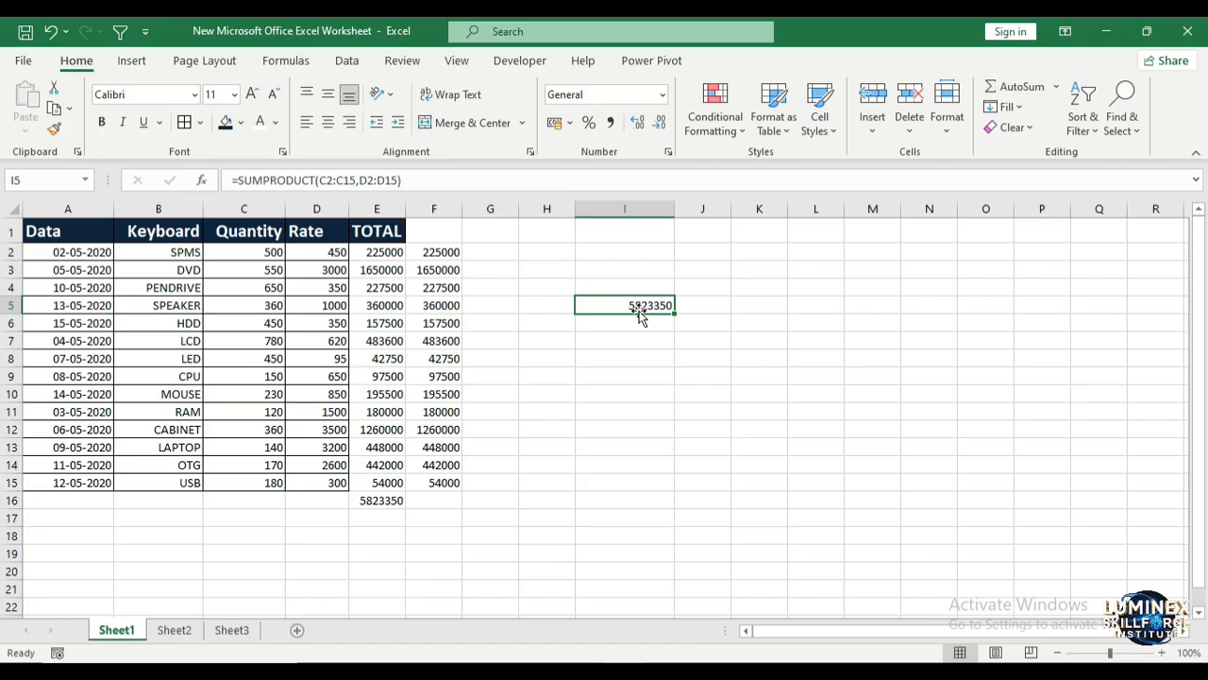
pyautogui.click(645, 325)
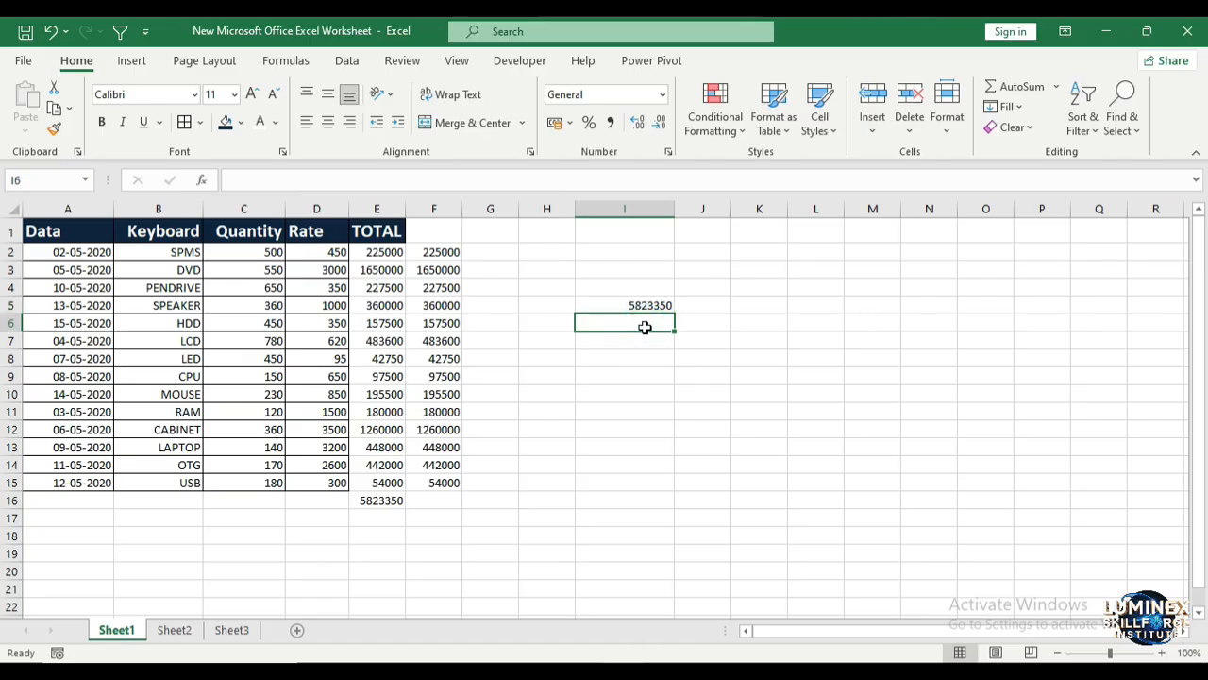
pyautogui.moveTo(368, 254); pyautogui.dragTo(412, 483)
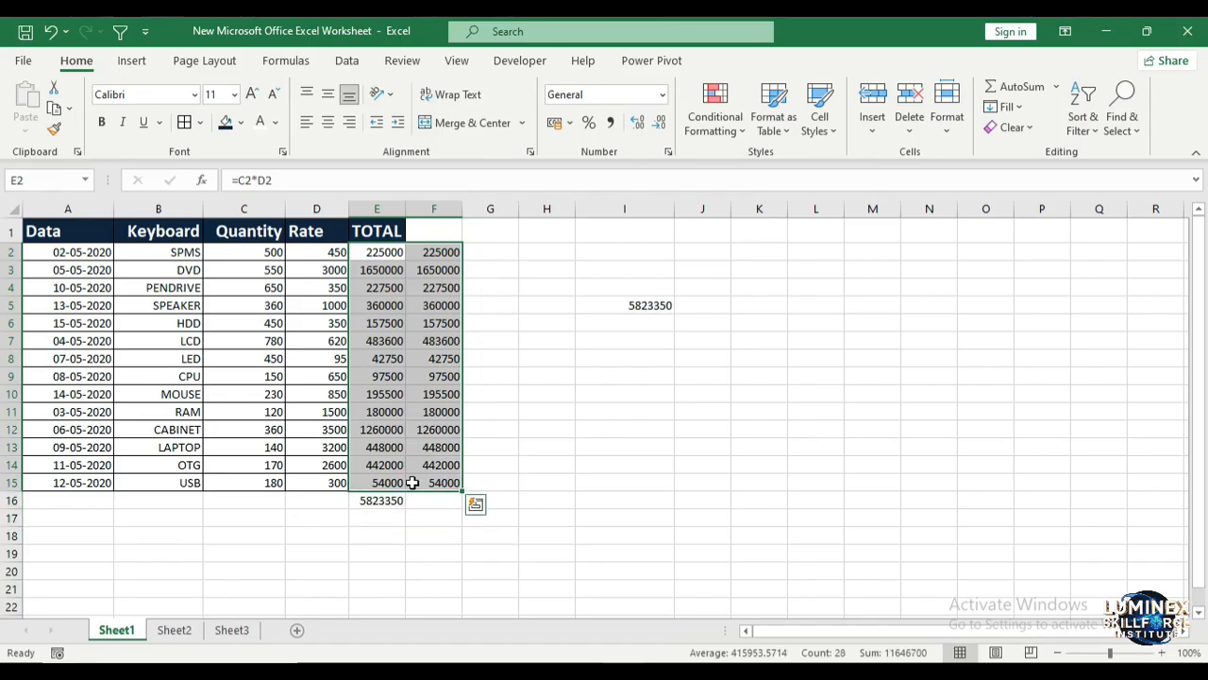
pyautogui.click(641, 304)
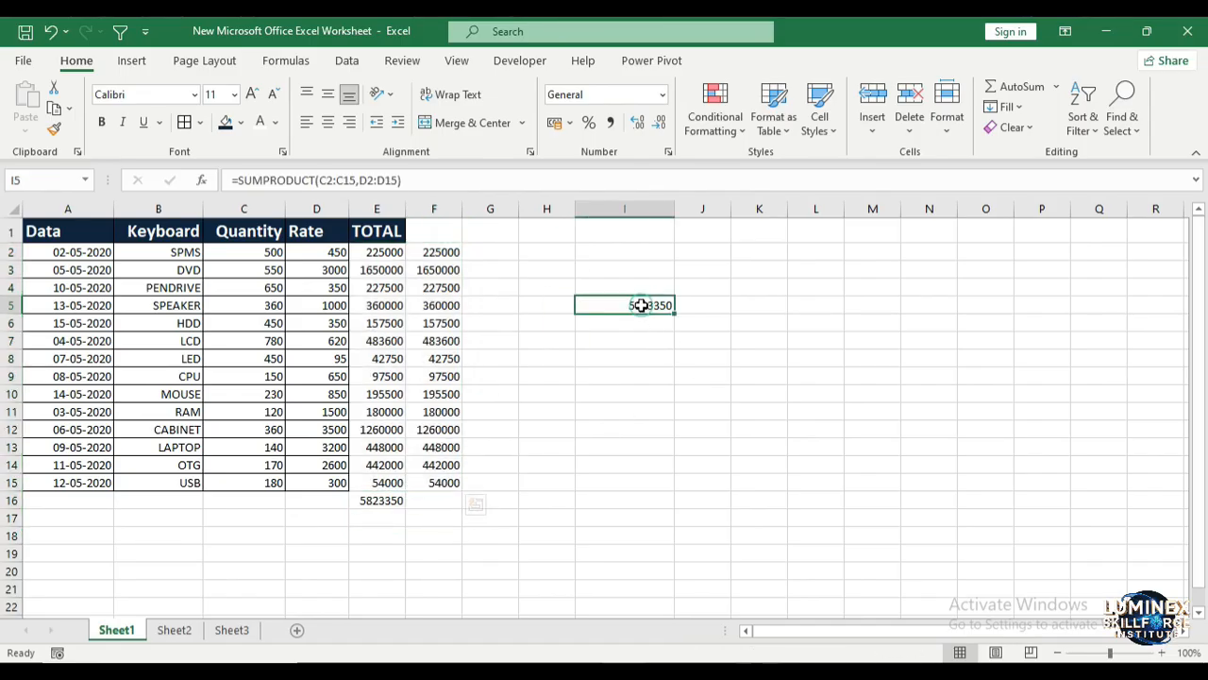
pyautogui.click(649, 356)
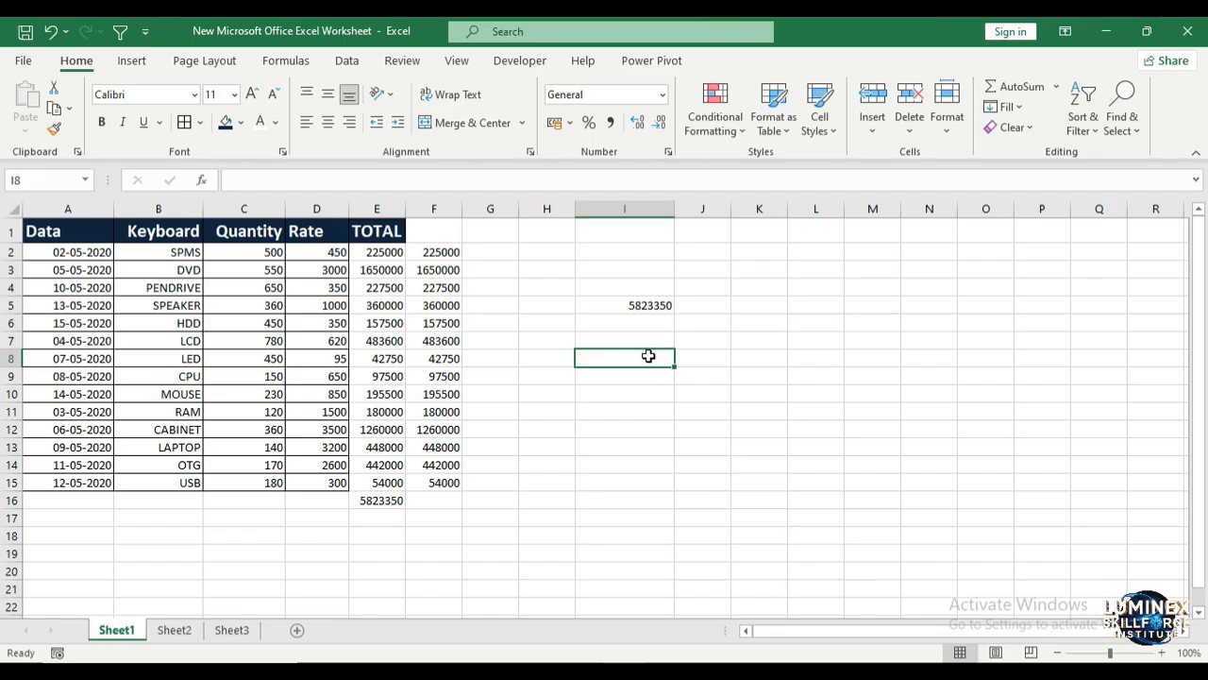